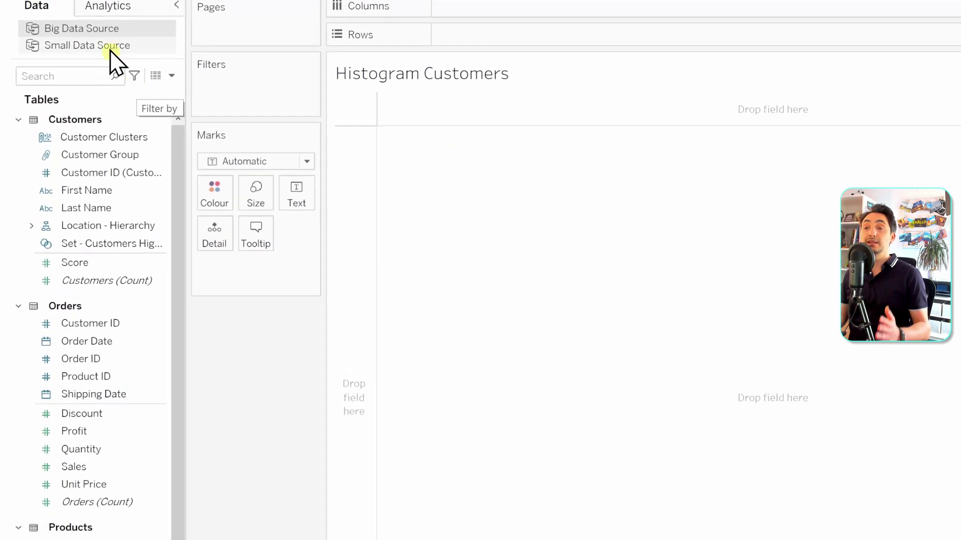
# - Create bins from the Score field in the Customers table with a bin size of 20
pyautogui.click(99, 176)
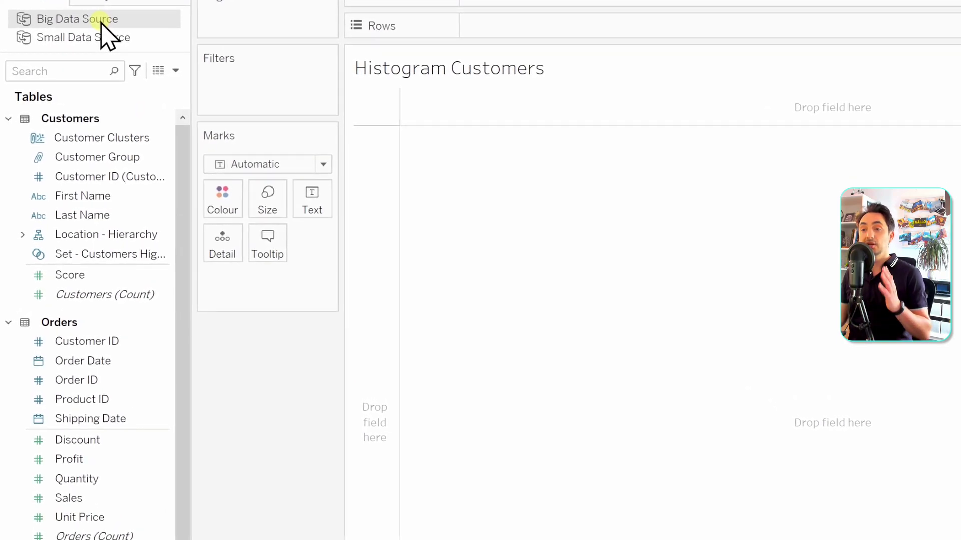
pyautogui.click(95, 196)
pyautogui.click(97, 275)
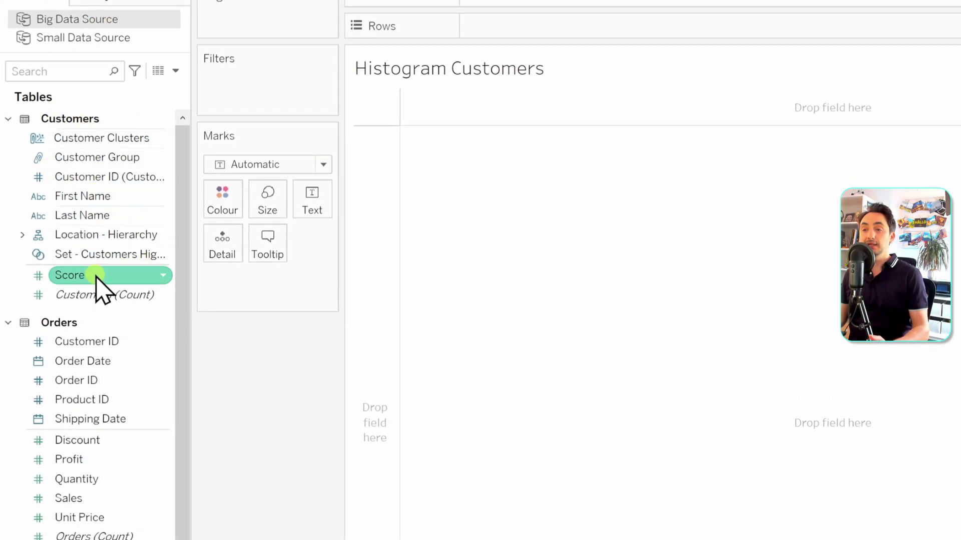
pyautogui.rightClick(96, 276)
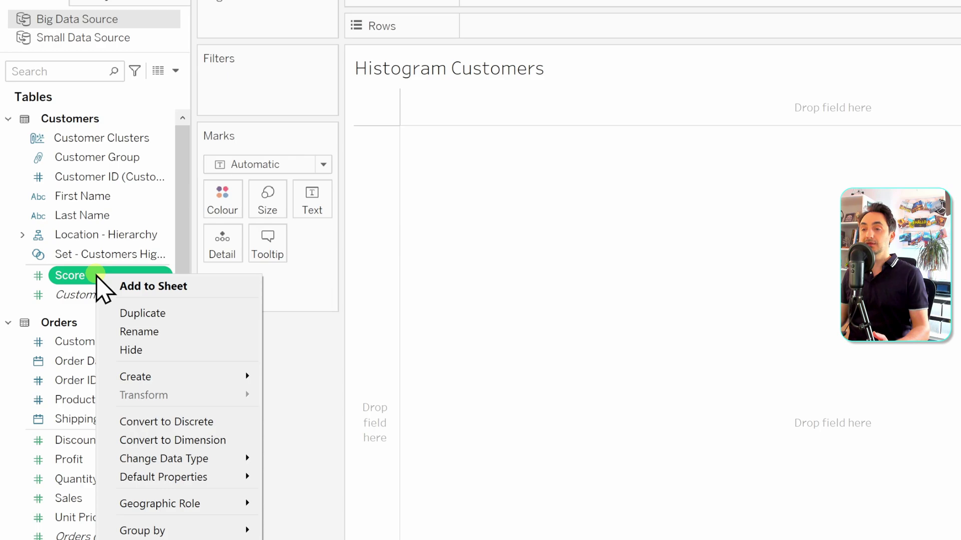
pyautogui.moveTo(183, 378)
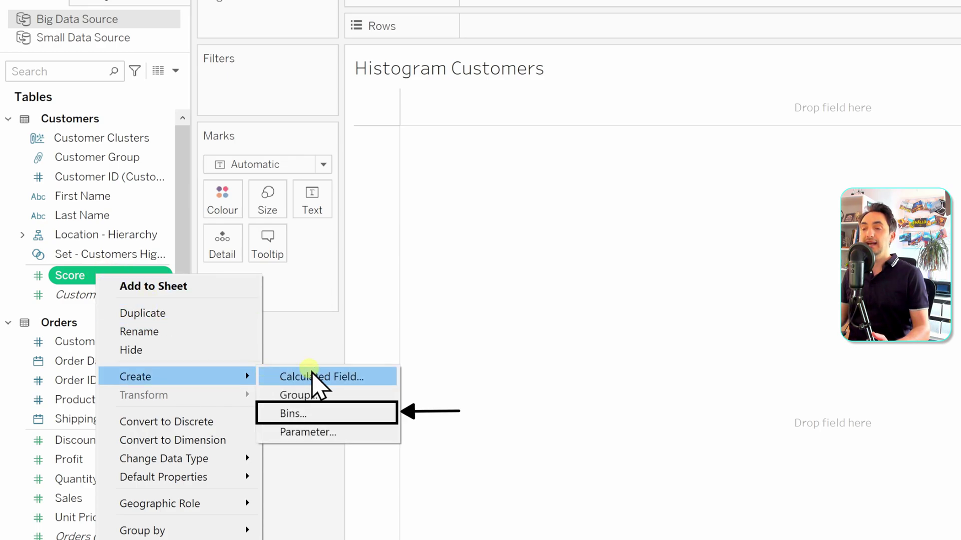
pyautogui.click(352, 414)
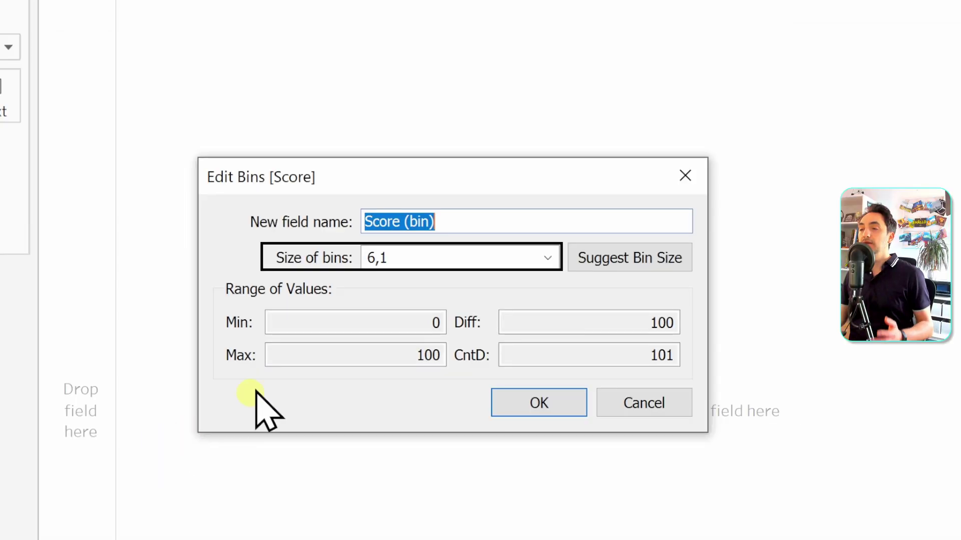
pyautogui.doubleClick(378, 258)
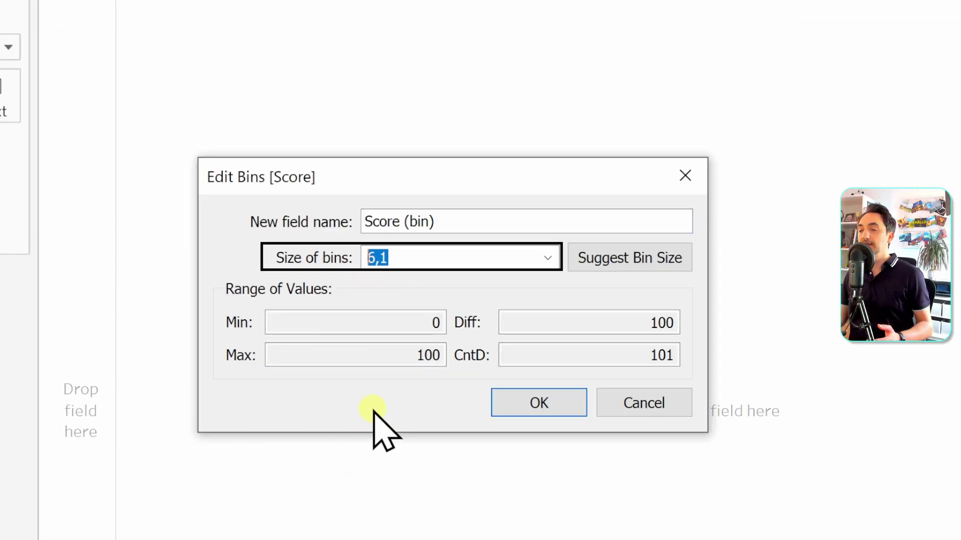
pyautogui.write('20')
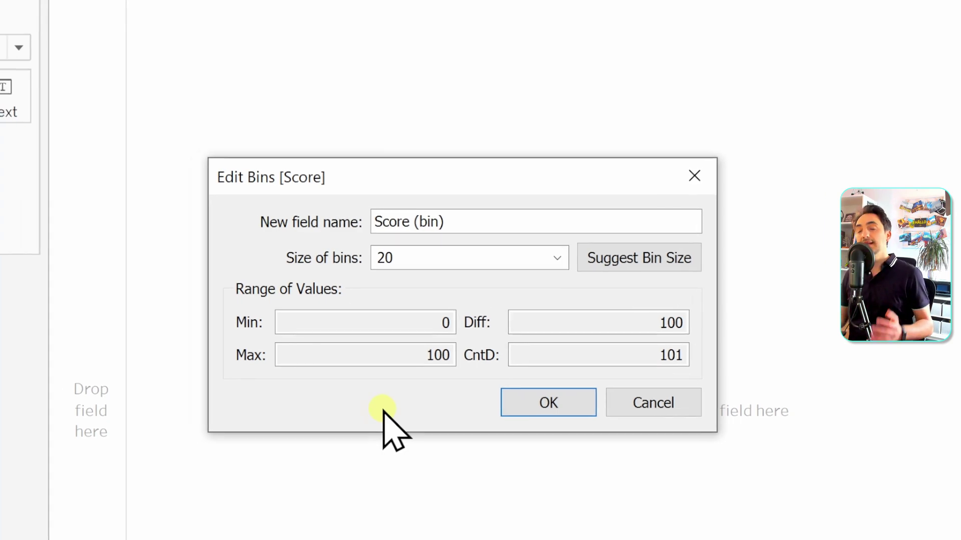
pyautogui.click(539, 403)
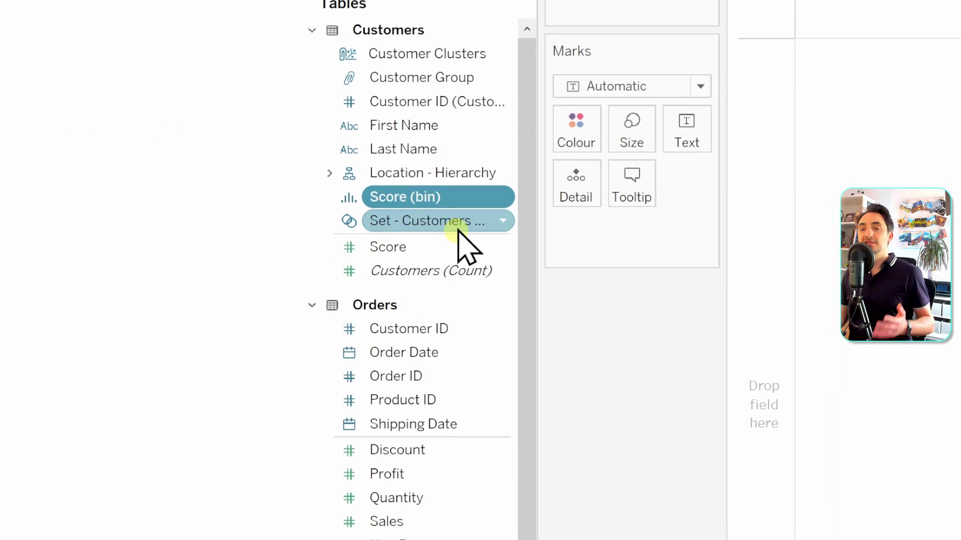
# - Chart the count of Customers by Score (bin), with bins on Rows and the count on Columns, and swap rows and columns
pyautogui.moveTo(256, 300); pyautogui.dragTo(746, 21)
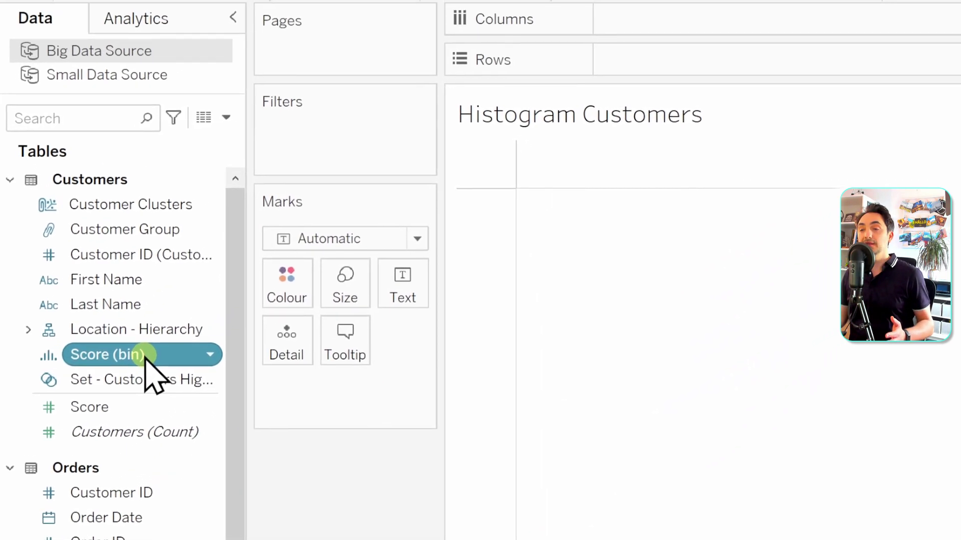
pyautogui.moveTo(638, 76); pyautogui.dragTo(640, 78)
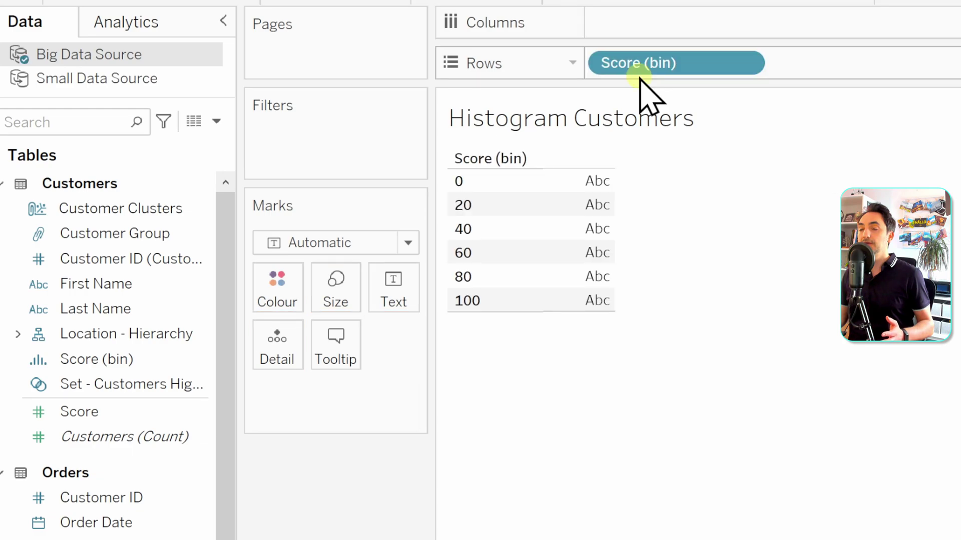
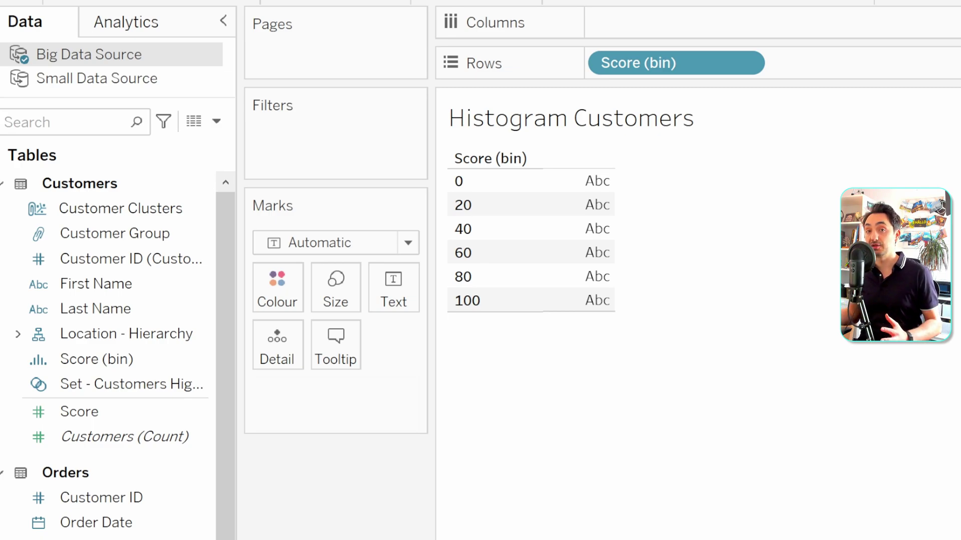
pyautogui.click(98, 437)
pyautogui.moveTo(98, 436); pyautogui.dragTo(628, 33)
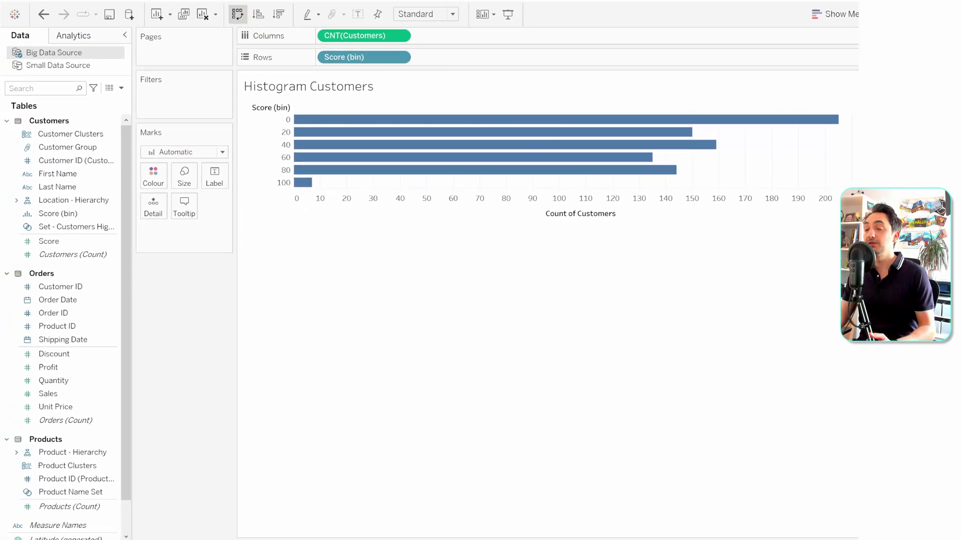
pyautogui.click(237, 14)
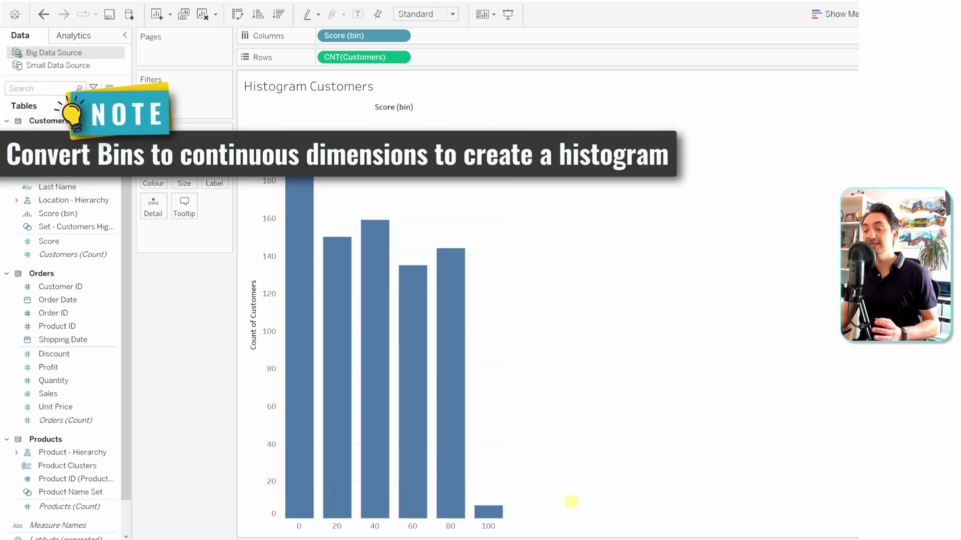
# - Convert Score (bin) to continuous, both in the Customers table's field list and where it is used on Columns
pyautogui.click(72, 217)
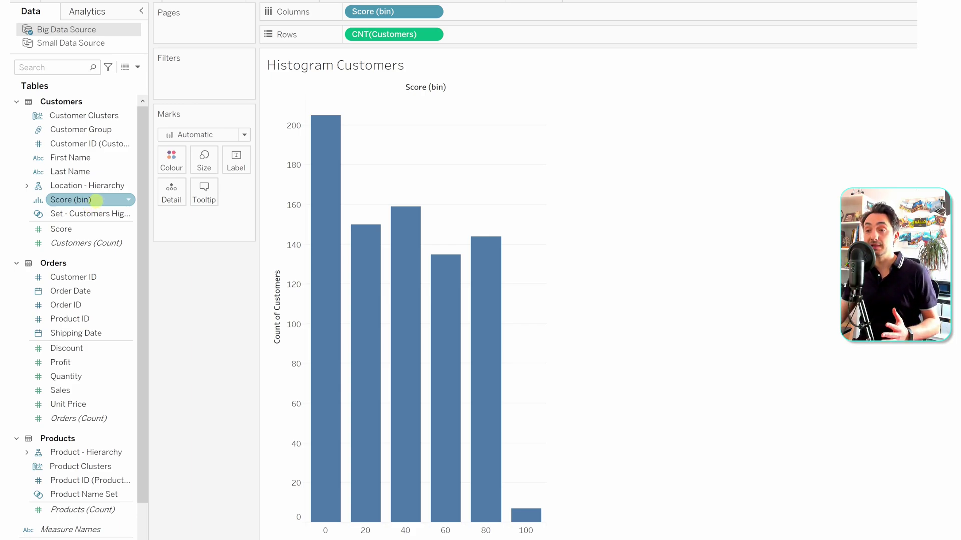
pyautogui.rightClick(93, 201)
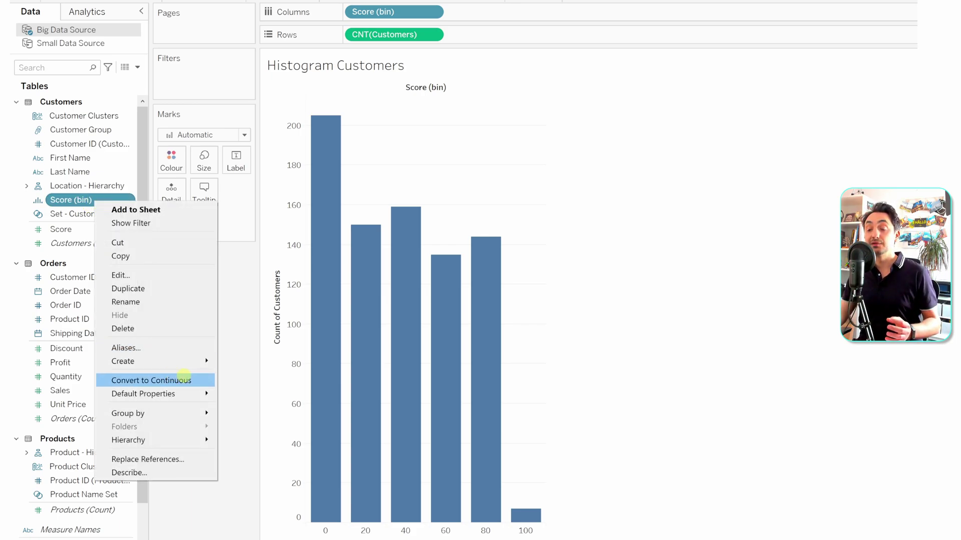
pyautogui.click(192, 381)
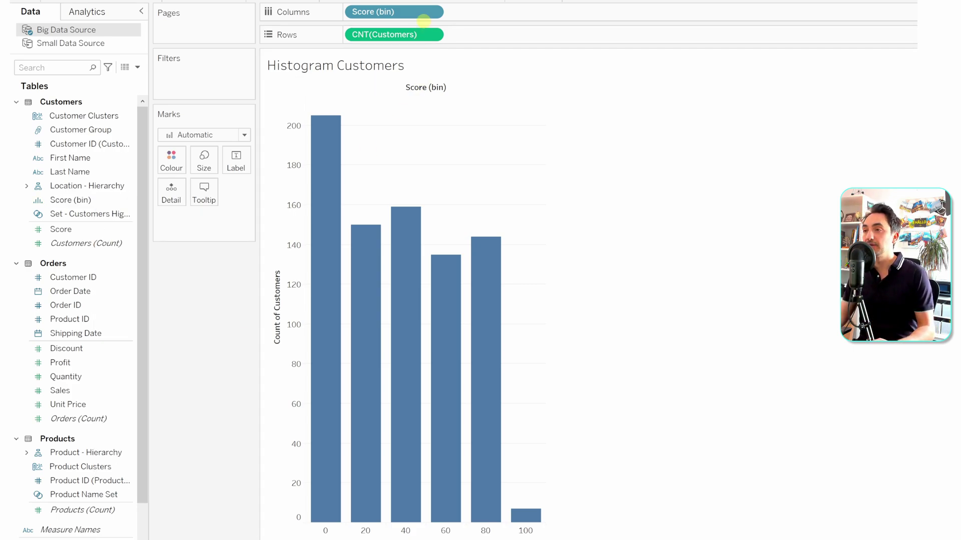
pyautogui.click(431, 11)
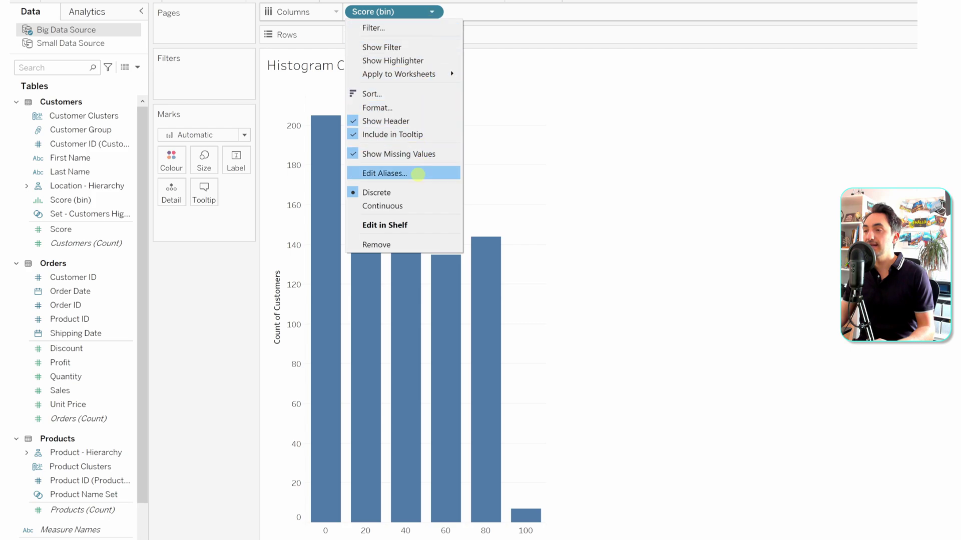
pyautogui.click(407, 202)
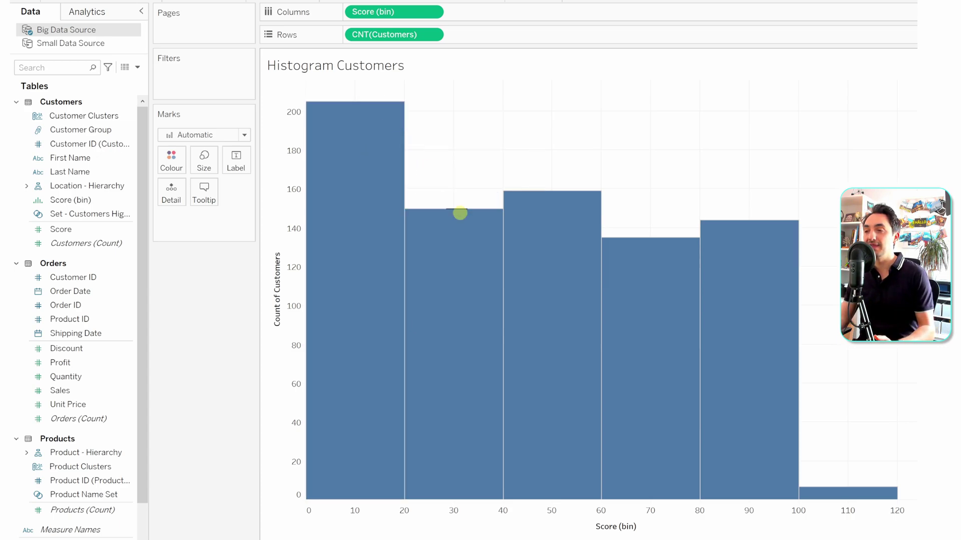
# - Show mark labels on the histogram and colour its bars by Score (bin)
pyautogui.click(236, 168)
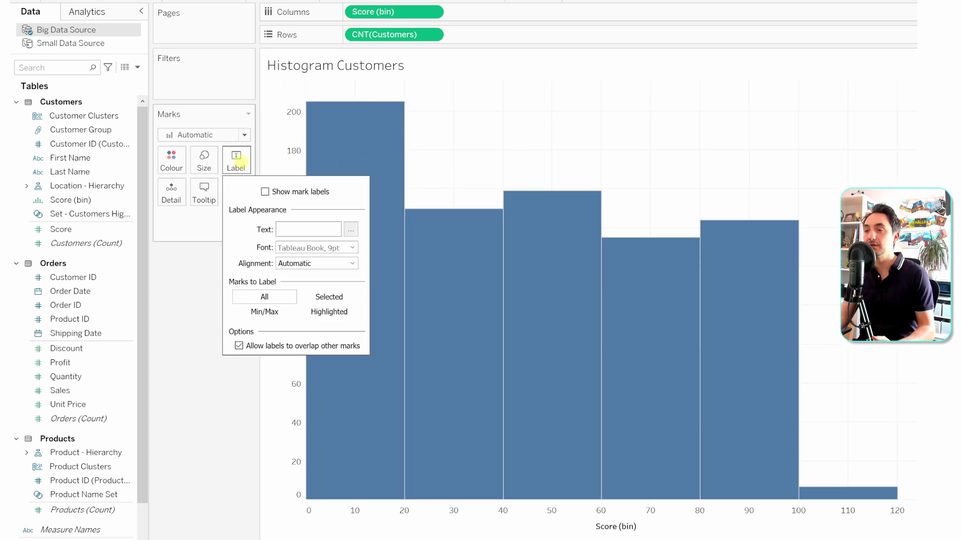
pyautogui.click(265, 192)
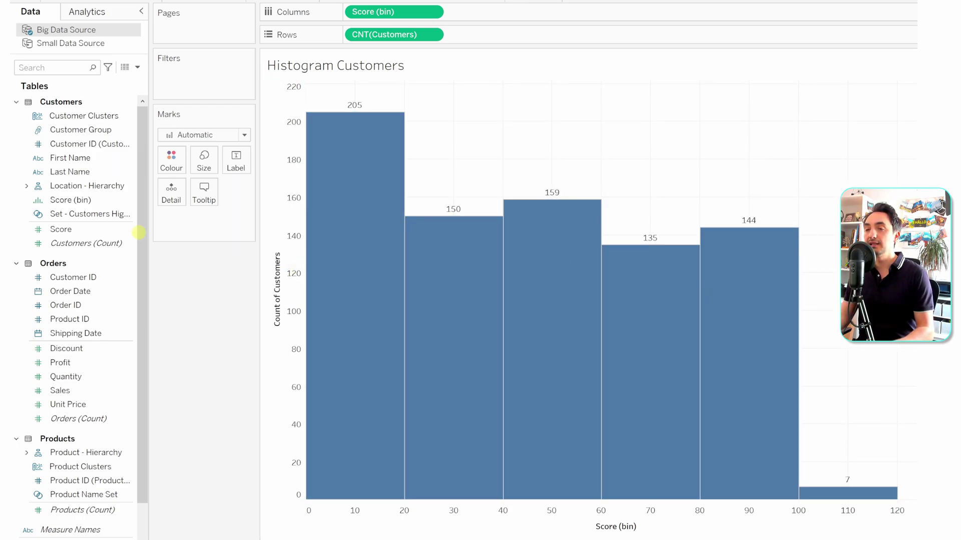
pyautogui.click(70, 200)
pyautogui.moveTo(71, 200)
pyautogui.mouseDown()
pyautogui.moveTo(144, 191)
pyautogui.moveTo(170, 165)
pyautogui.mouseUp()
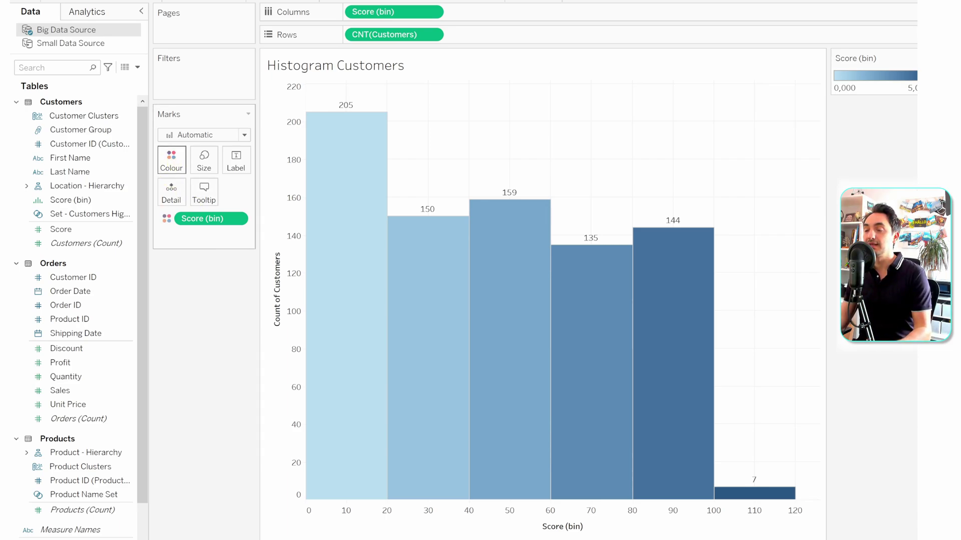
# - Reverse the colour palette applied to Score (bin) on the histogram bars
pyautogui.click(171, 160)
pyautogui.click(218, 203)
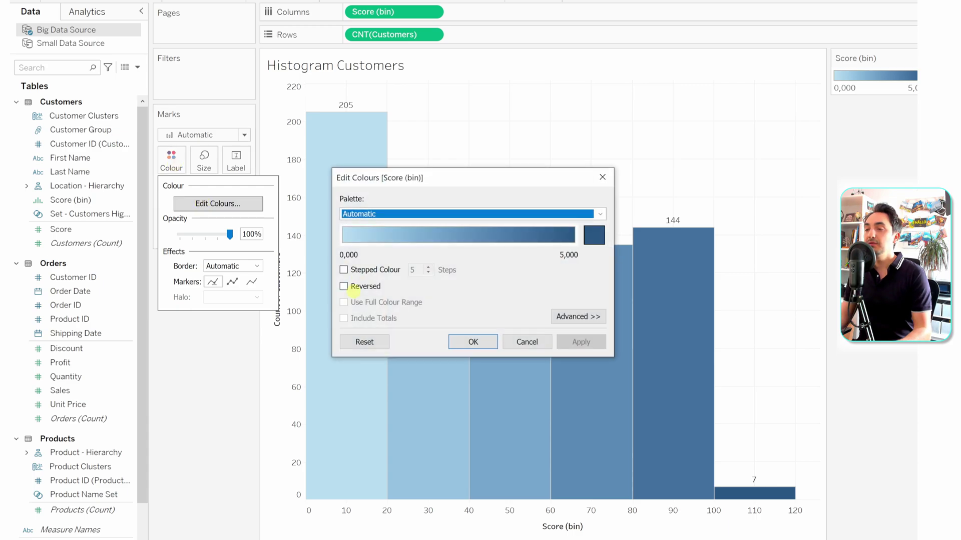
pyautogui.click(344, 286)
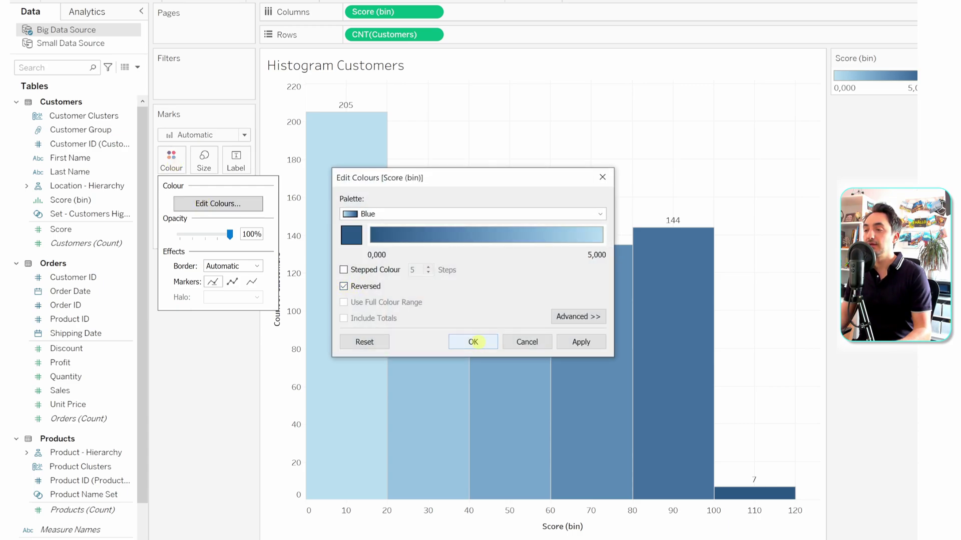
pyautogui.click(468, 342)
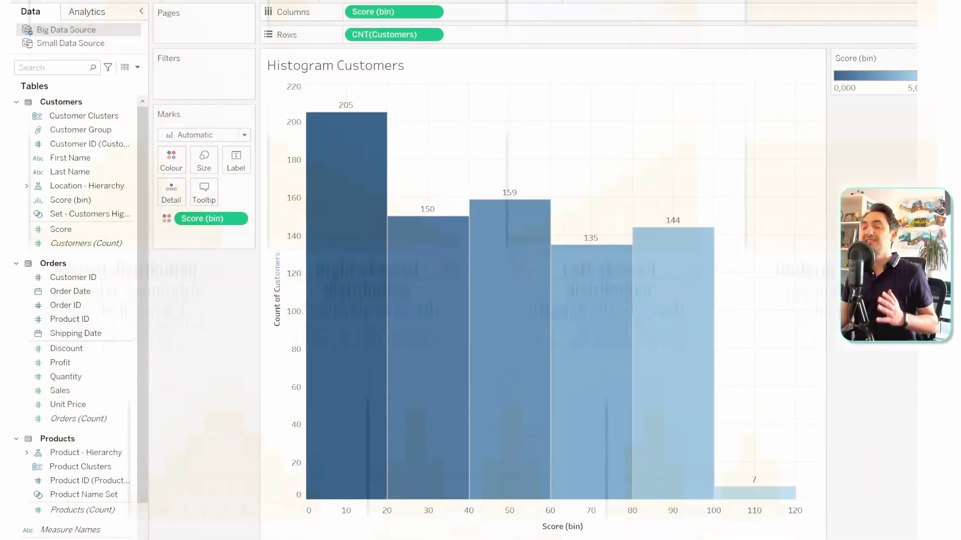
pyautogui.moveTo(346, 268)
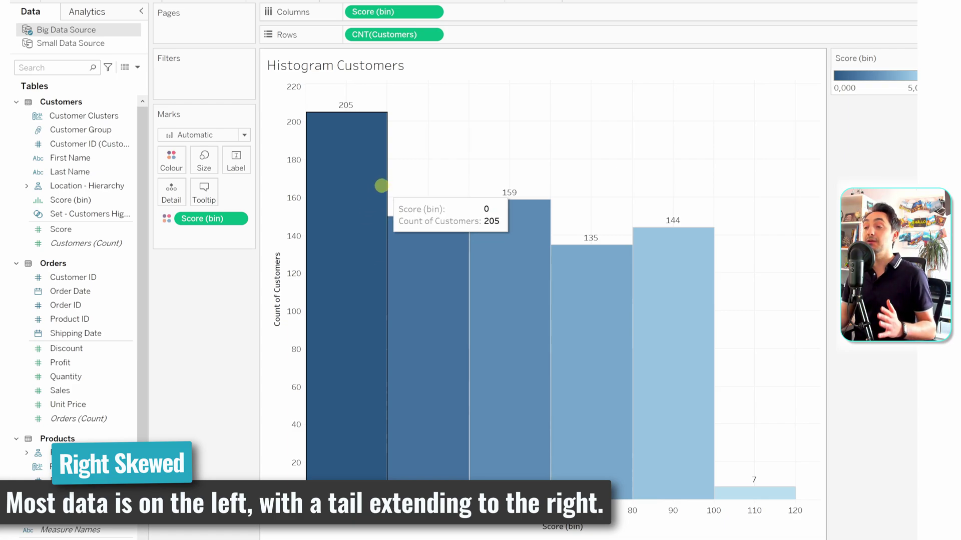
pyautogui.moveTo(531, 250)
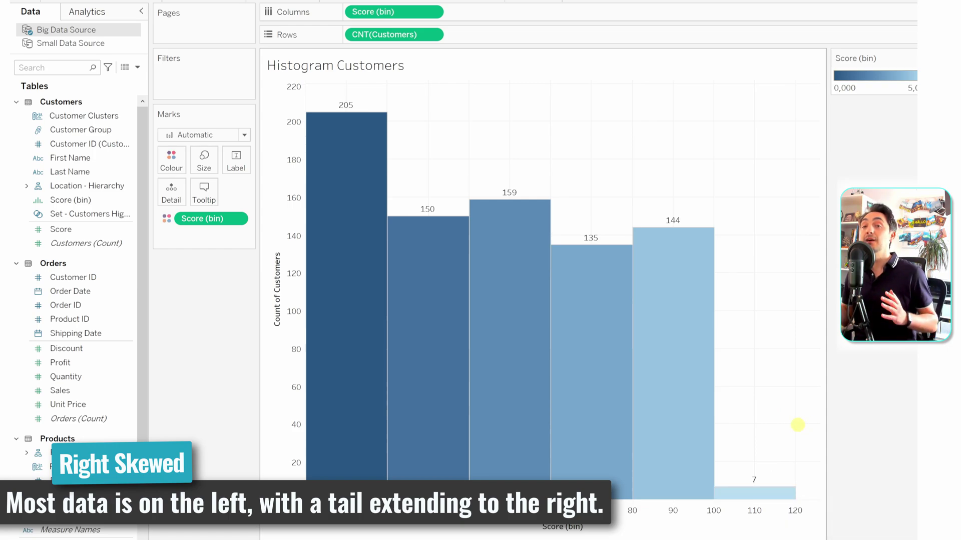
pyautogui.moveTo(355, 401)
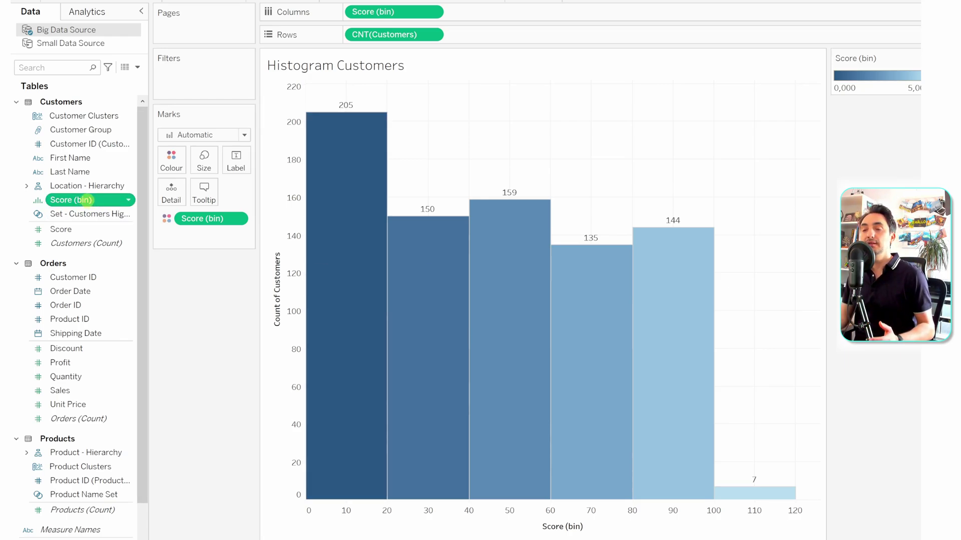
# - Edit the Score (bin) field and set its bin size to 10
pyautogui.rightClick(87, 200)
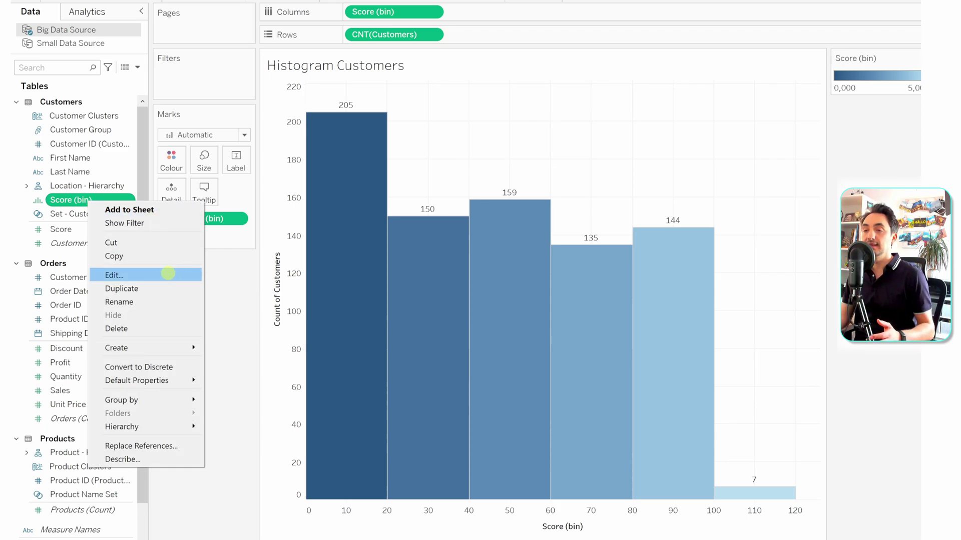
pyautogui.click(165, 274)
pyautogui.doubleClick(449, 244)
pyautogui.write('10')
pyautogui.click(517, 318)
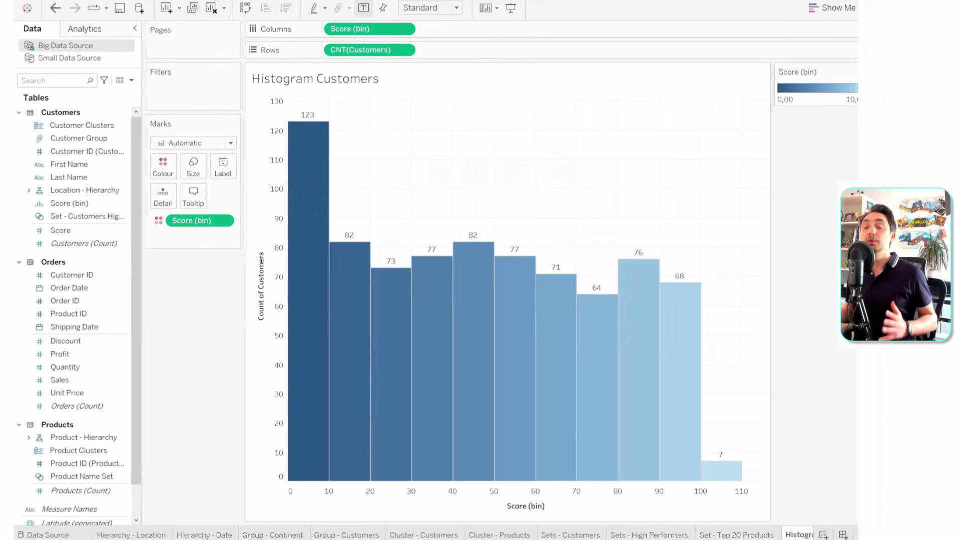
# - Add a new worksheet, place Sales on Rows and turn the view into a histogram with Show Me
pyautogui.click(823, 535)
pyautogui.moveTo(787, 532)
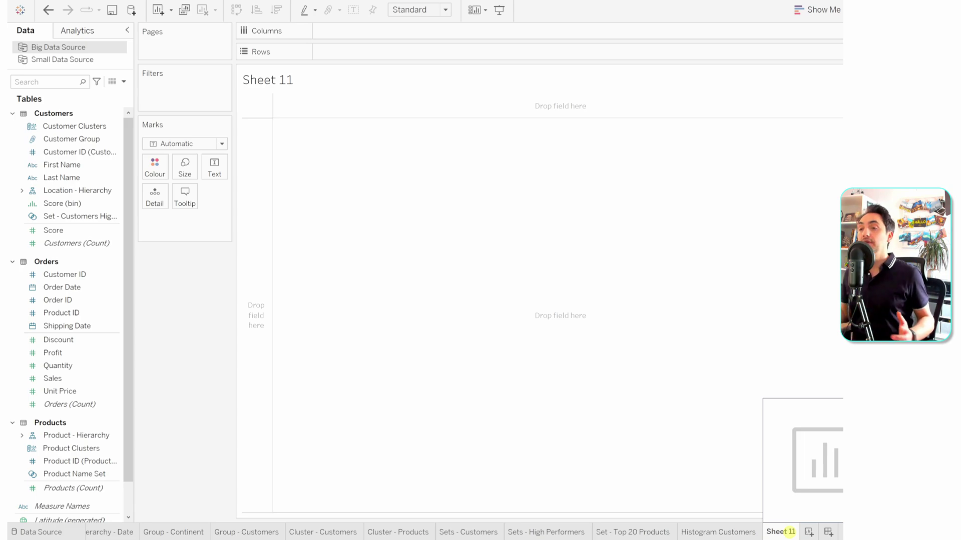
pyautogui.moveTo(53, 378)
pyautogui.mouseDown()
pyautogui.moveTo(310, 350)
pyautogui.moveTo(343, 51)
pyautogui.mouseUp()
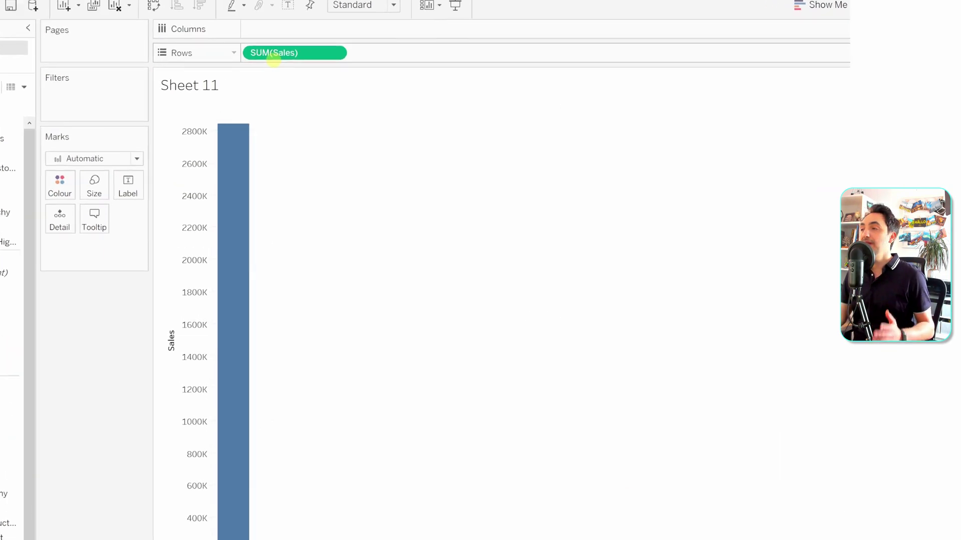
pyautogui.click(822, 2)
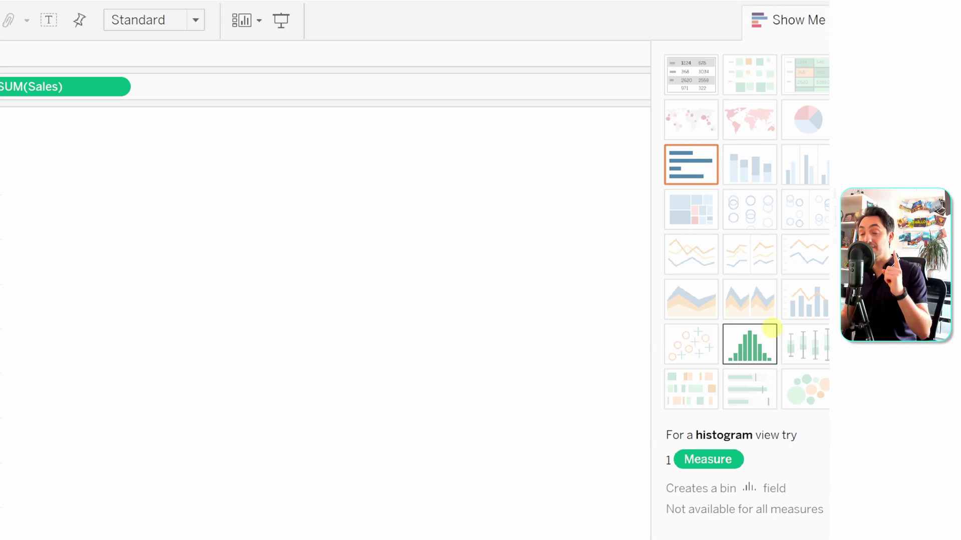
pyautogui.click(770, 330)
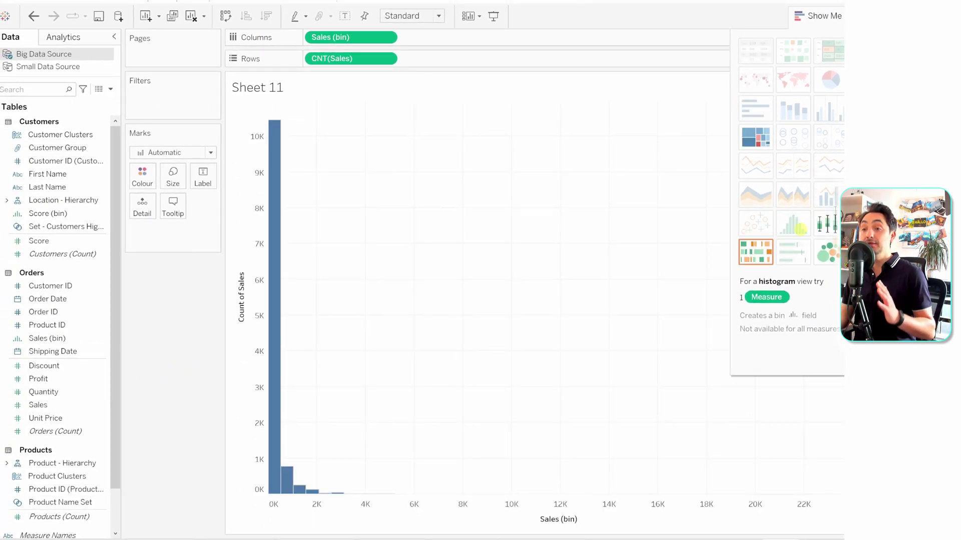